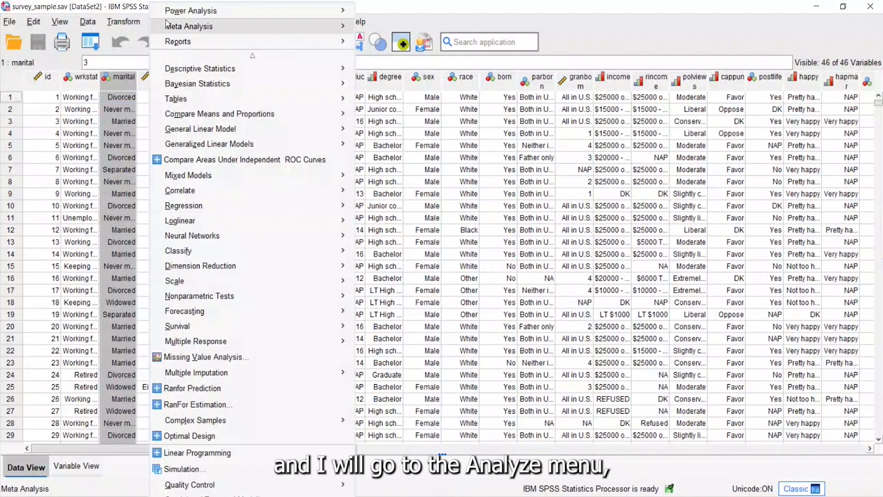
Step: Open the Custom Tables builder and try wrkstat as the row variable, removing it again from the table canvas
mouse_move(183, 102)
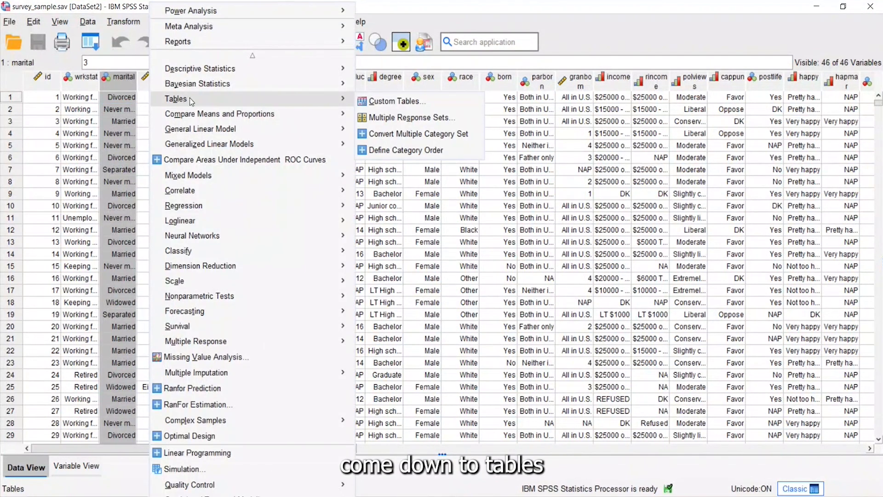
left_click(387, 101)
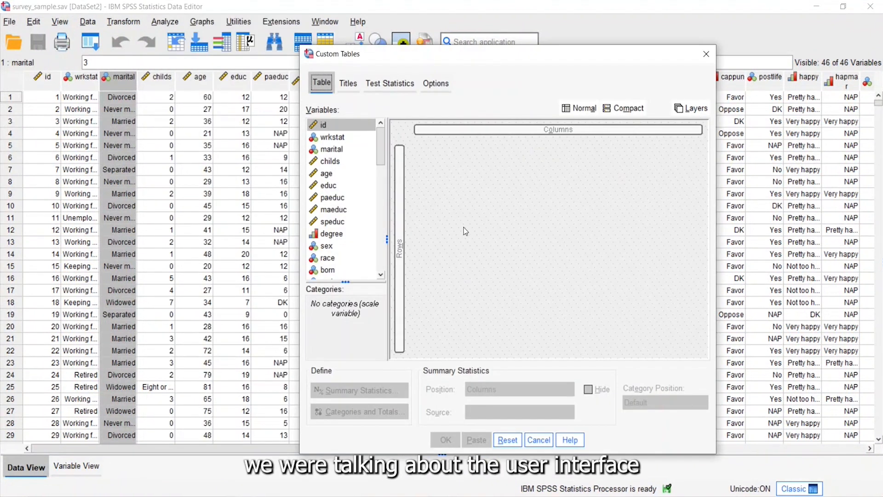
left_click_drag(331, 137, 362, 170)
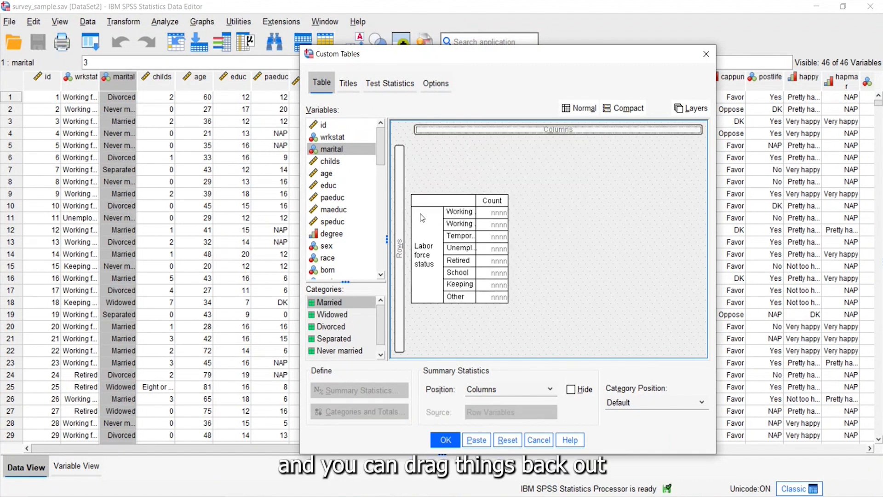
left_click_drag(436, 237, 342, 146)
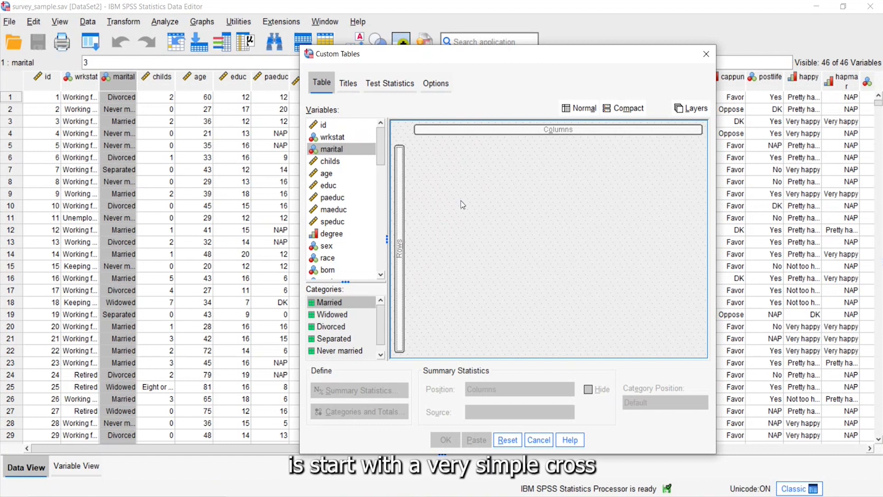
Step: Build a custom table with marital in the rows and happy in the columns, and run it
left_click_drag(343, 150, 405, 179)
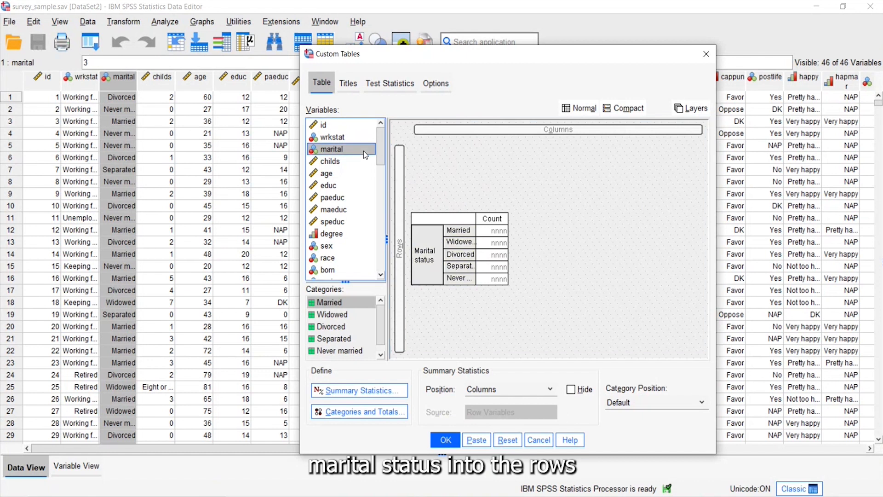
key("h")
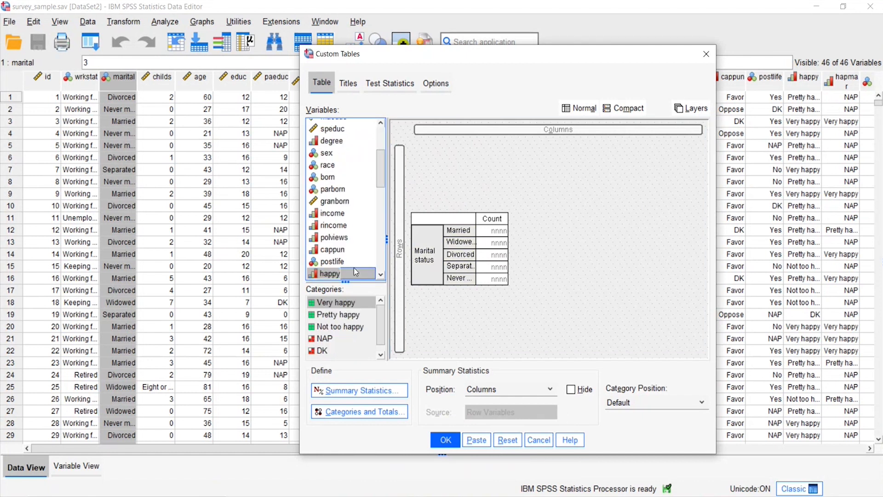
left_click_drag(355, 272, 509, 128)
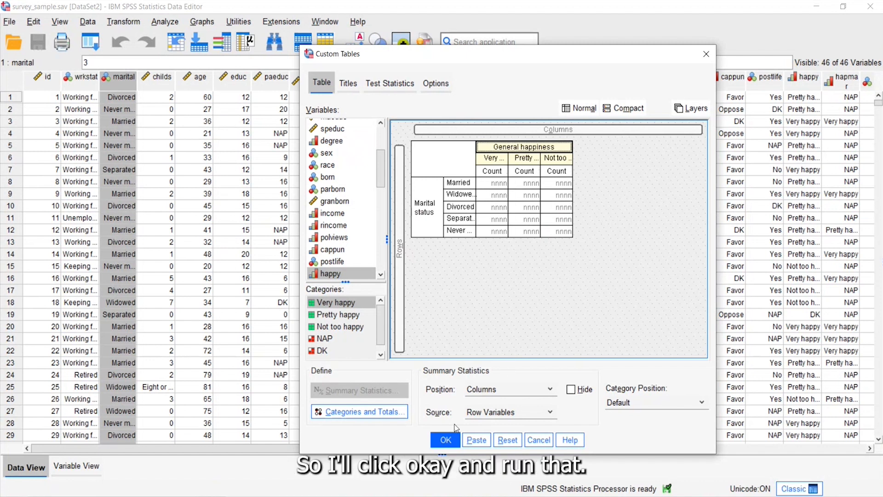
left_click(440, 443)
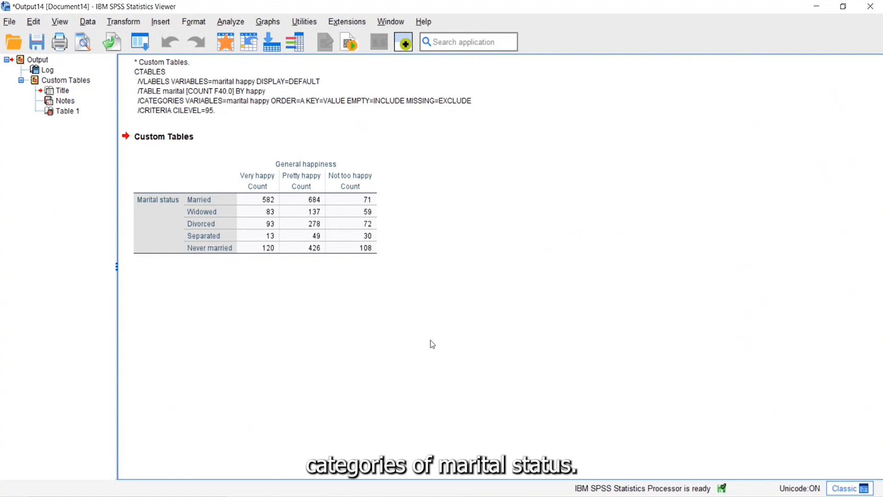
Step: Recall the custom table definition and add the Row N % summary statistic to the Marital status variable
left_click(231, 234)
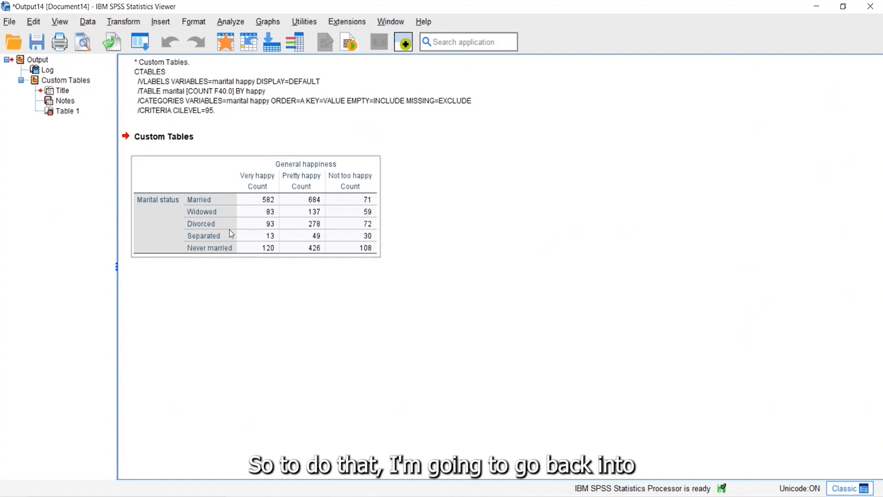
left_click(139, 42)
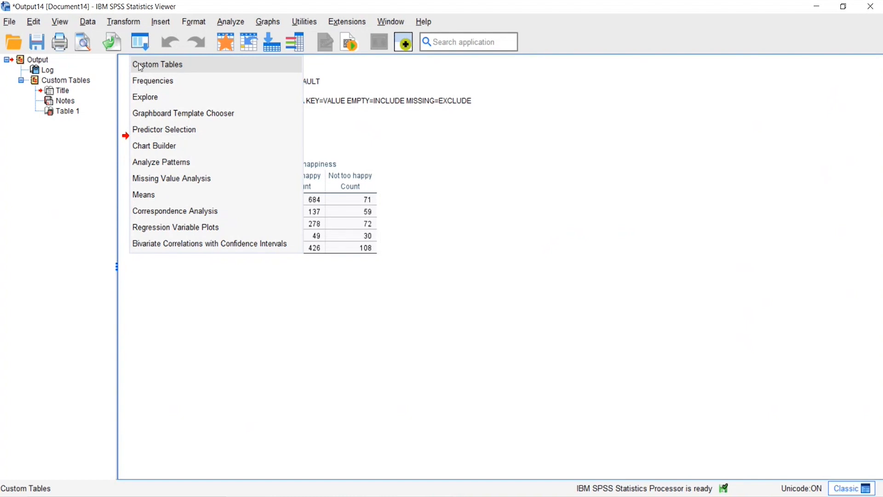
left_click(141, 67)
left_click(431, 195)
left_click(388, 390)
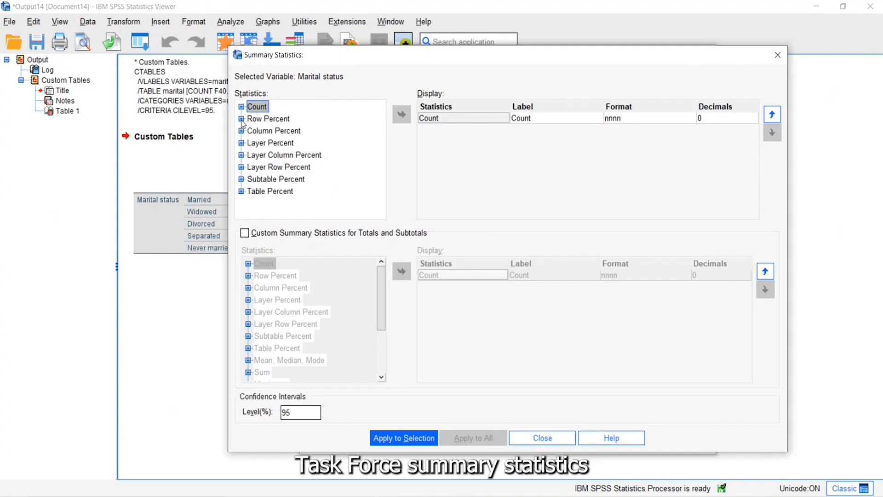
left_click(241, 119)
left_click(278, 119)
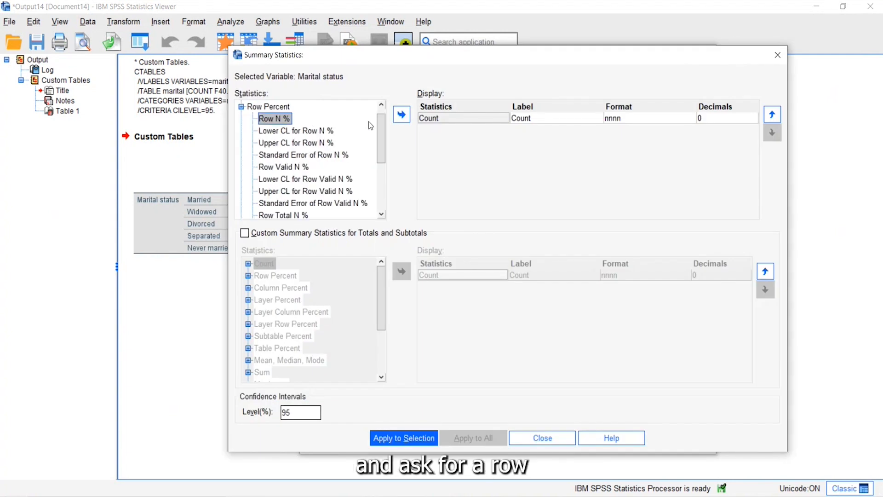
left_click(401, 115)
Step: Relabel the Row N % statistic as Row %, apply it to the selected variable, and run the table
left_click(538, 131)
key("BackSpace")
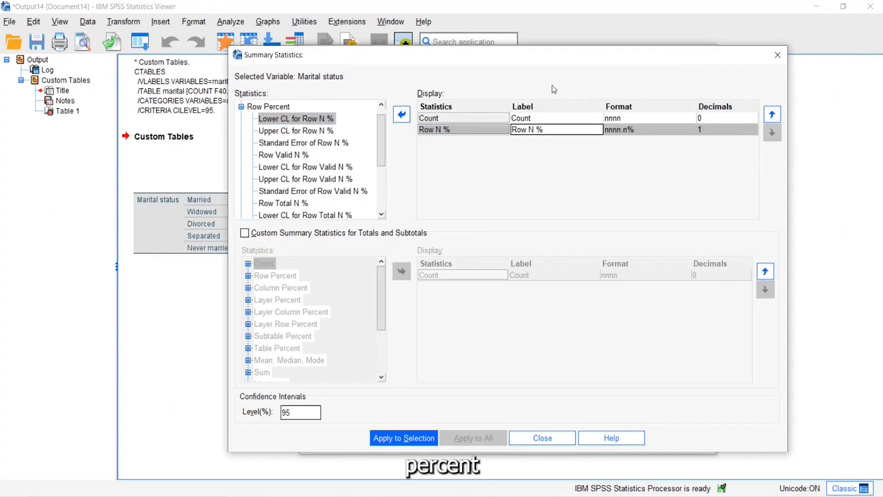
key("BackSpace")
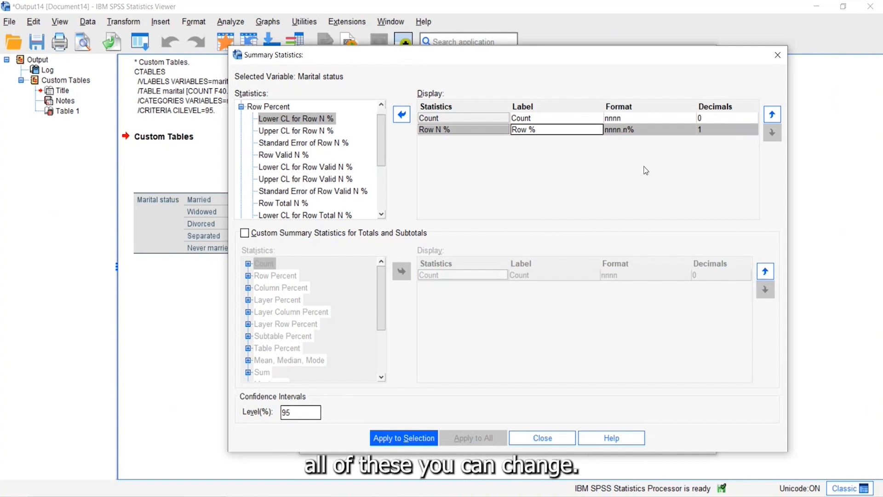
left_click(403, 440)
left_click(543, 439)
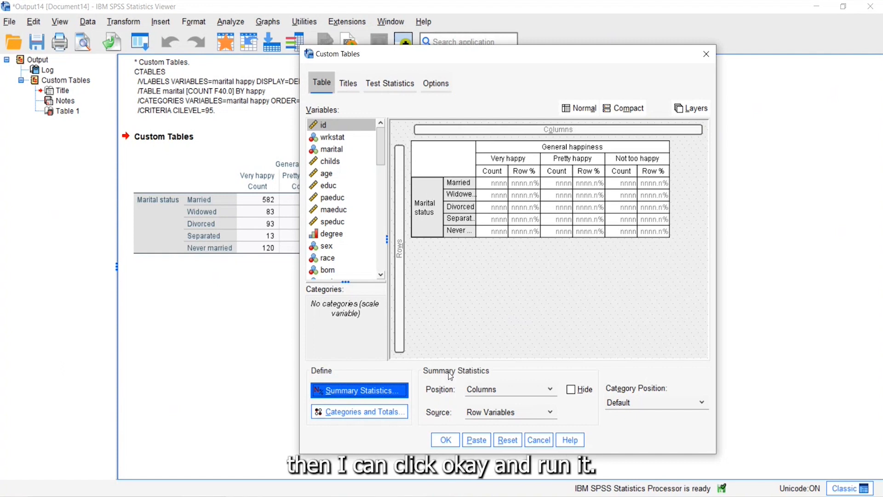
left_click(446, 440)
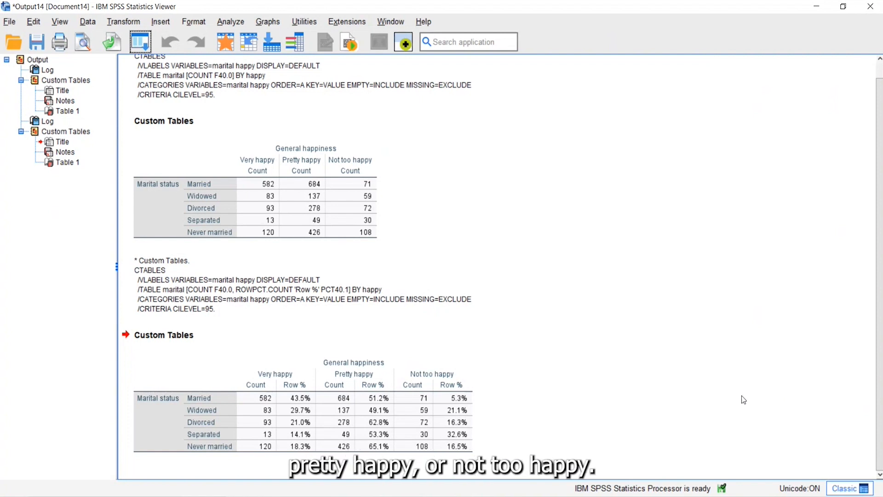
Step: Recall the custom table definition of marital status by general happiness
left_click(140, 42)
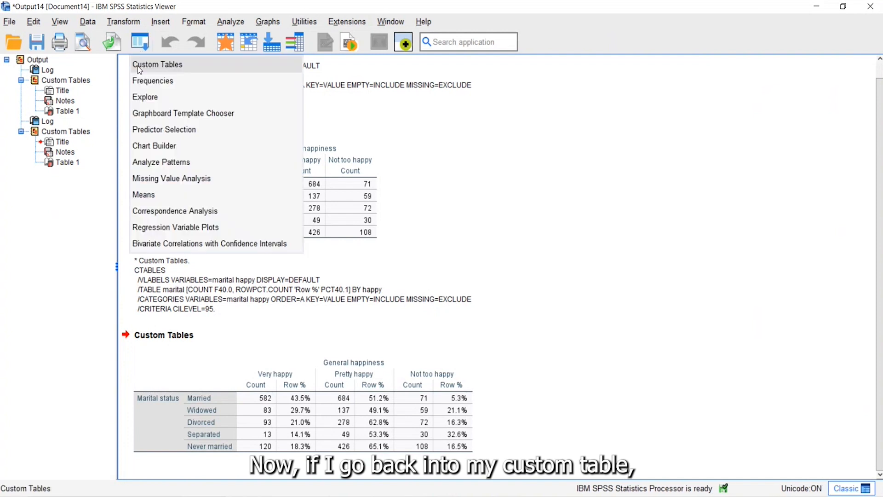
left_click(137, 65)
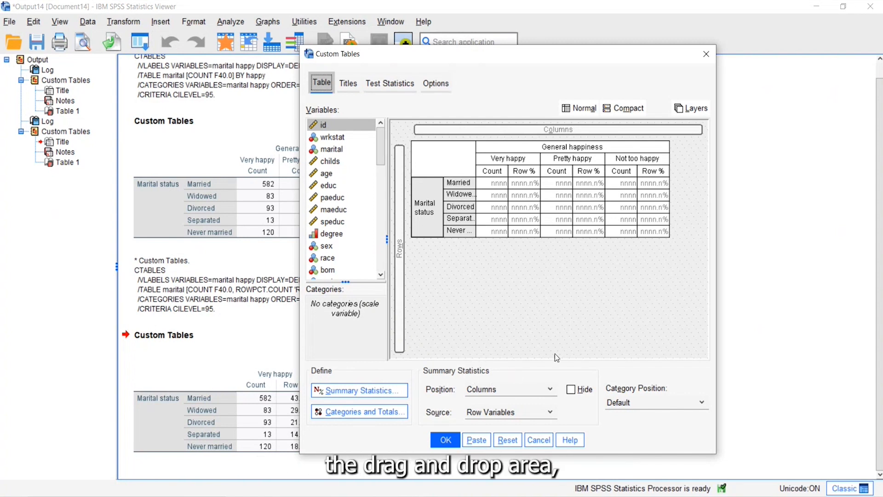
Step: Try positioning the summary statistics in the rows, and return them to the columns
left_click(549, 390)
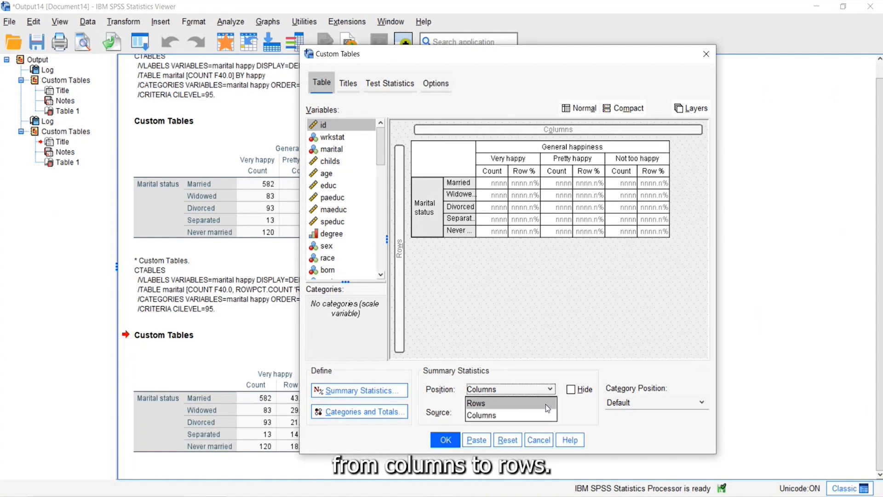
left_click(546, 404)
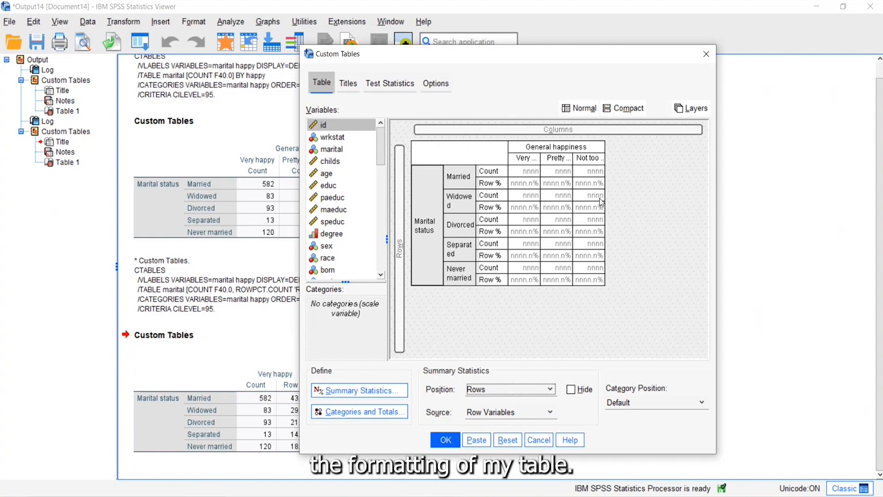
right_click(458, 187)
left_click(494, 277)
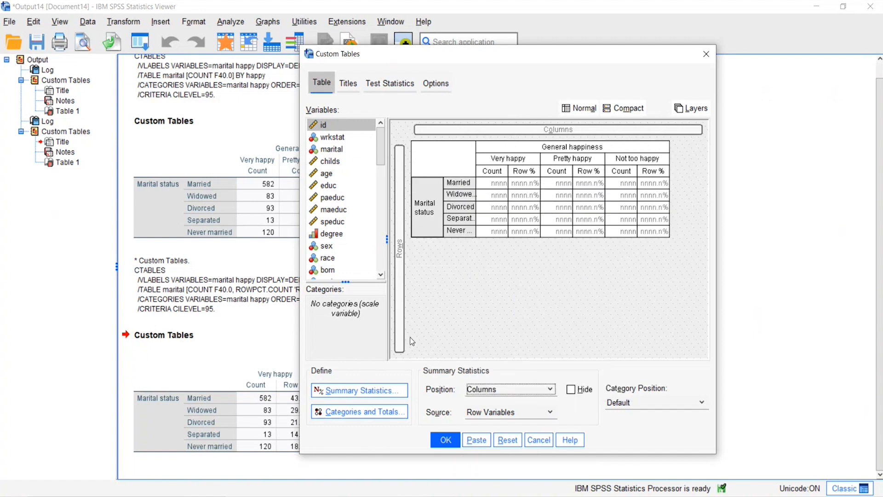
Step: Add a Total category below the Marital status categories and run the table
left_click(370, 417)
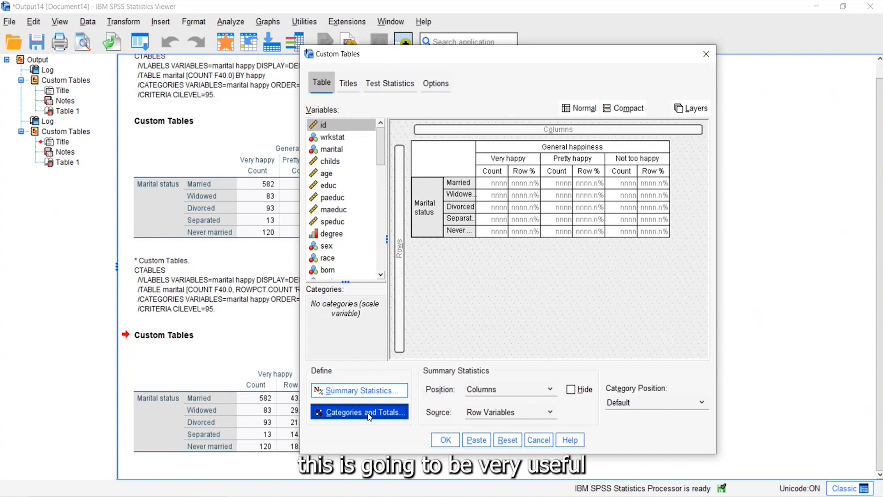
left_click(587, 233)
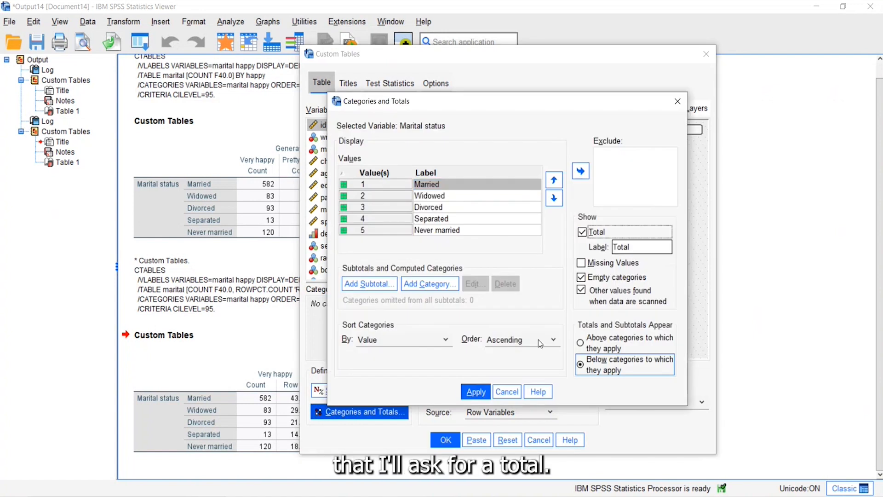
left_click(474, 391)
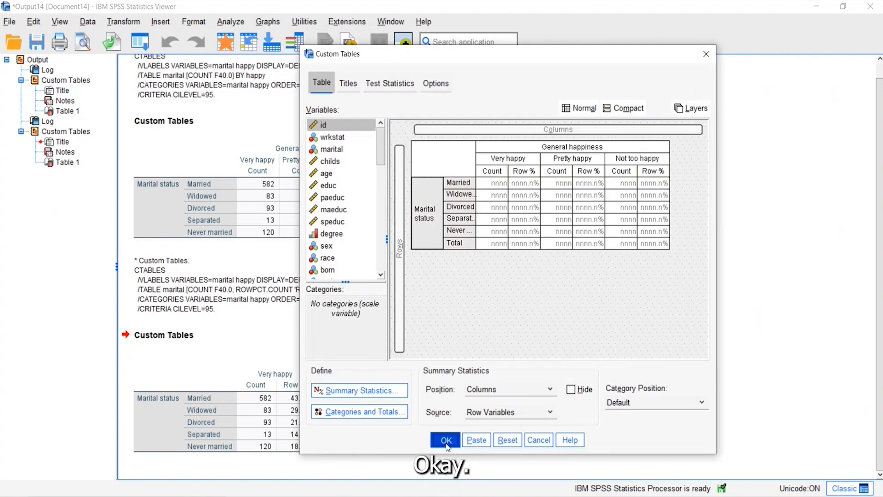
left_click(446, 440)
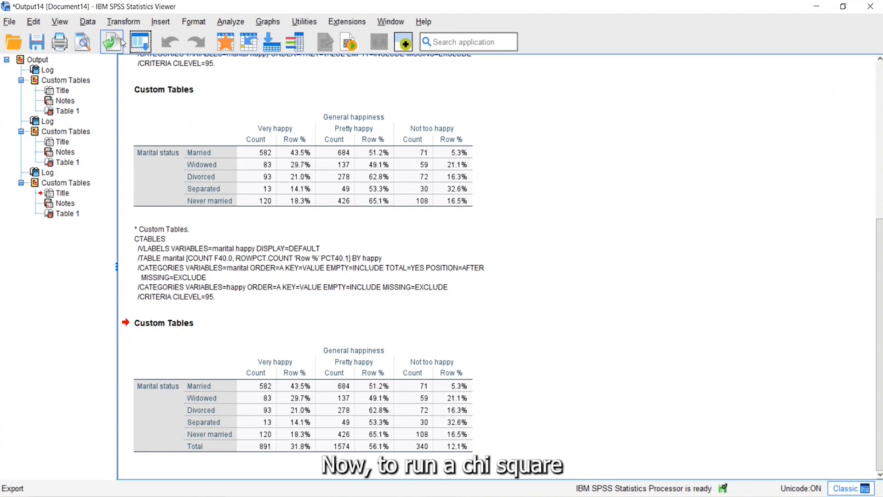
Step: Recall the custom table definition, enable Tests of independence (Chi-square), and run the table
left_click(138, 42)
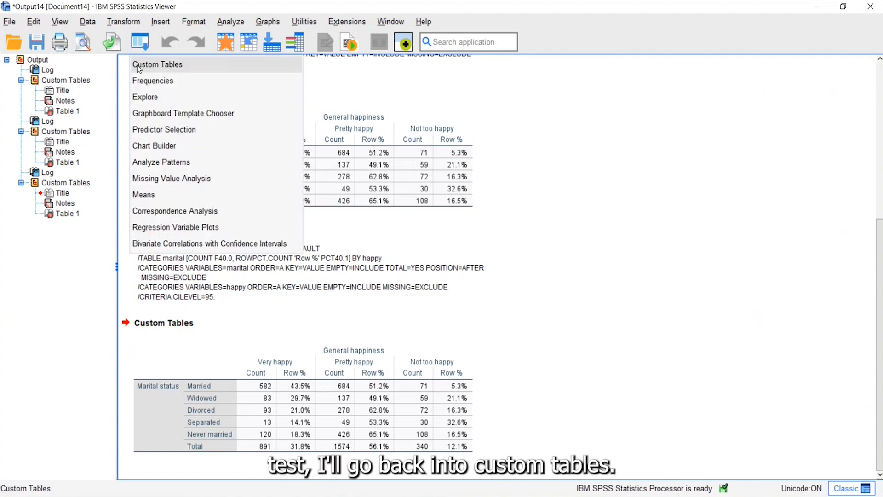
left_click(138, 68)
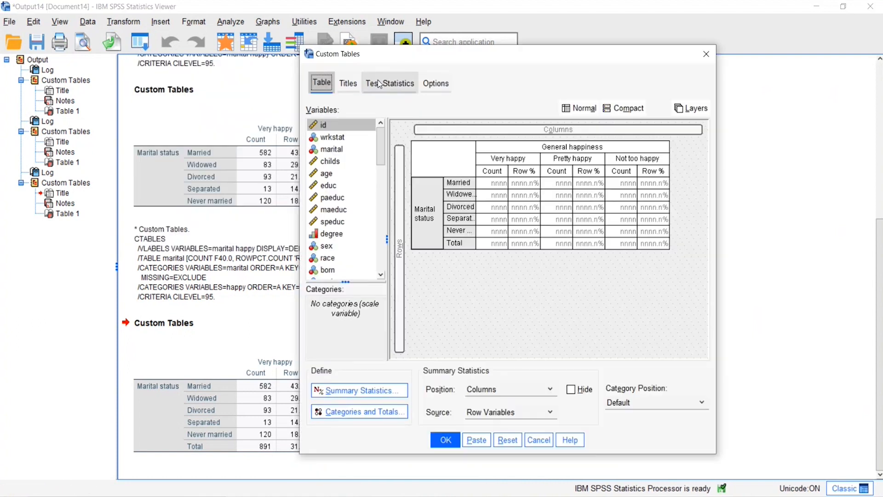
left_click(398, 87)
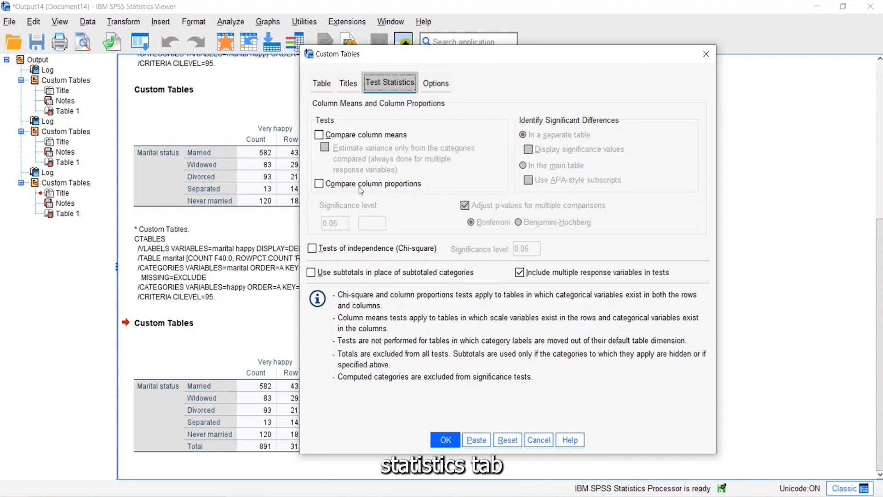
left_click(312, 250)
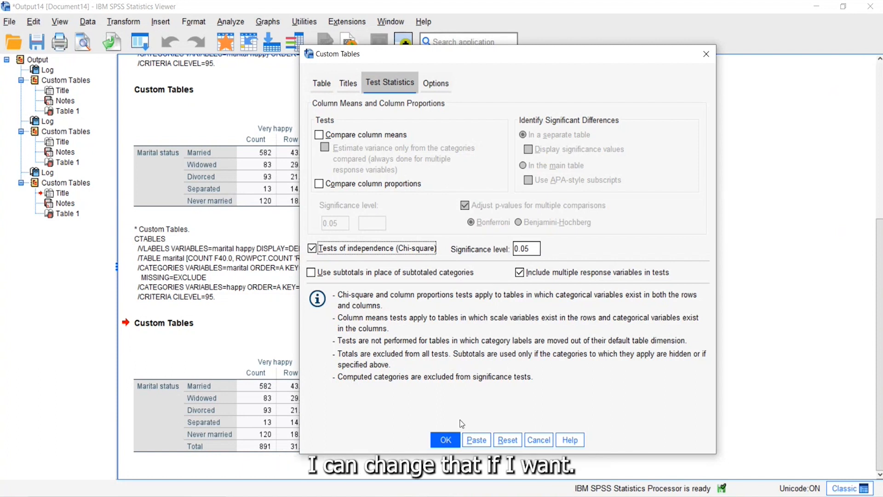
left_click(445, 440)
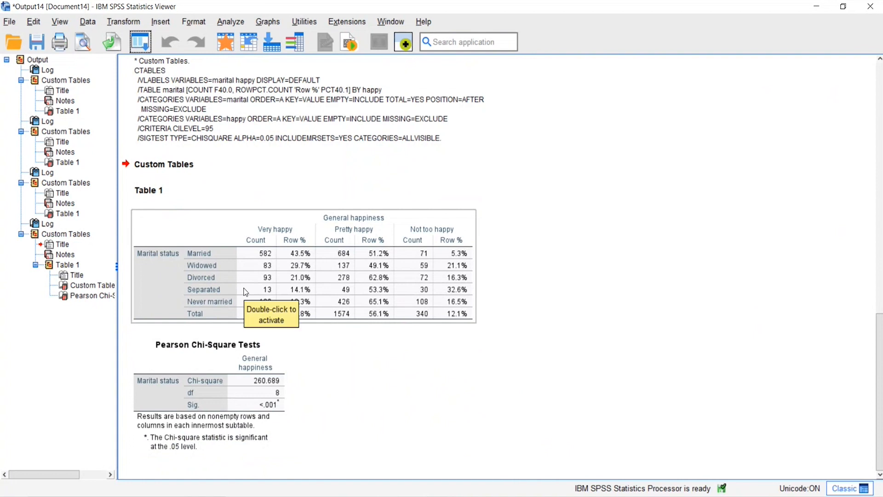
left_click(208, 352)
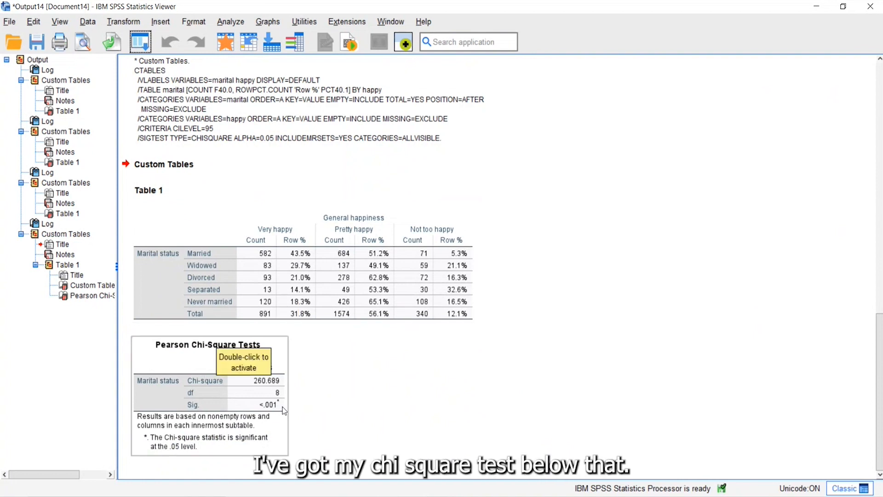
left_click(491, 373)
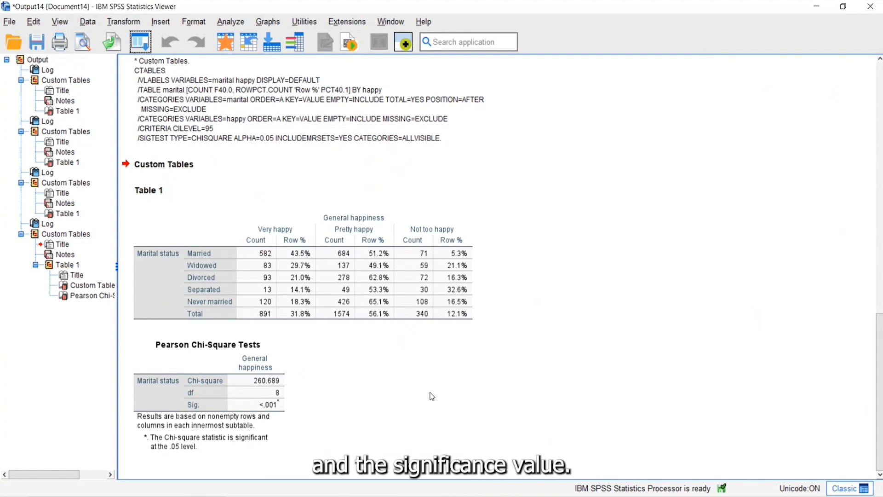
left_click(286, 415)
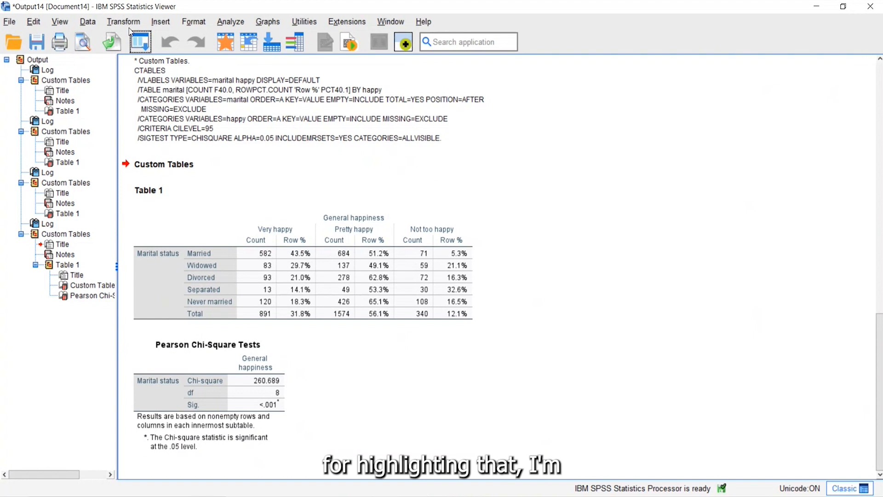
Step: Recall the custom table definition and set a table style condition on the Significance value of the Pearson Chi Square Tests table
left_click(138, 46)
left_click(138, 63)
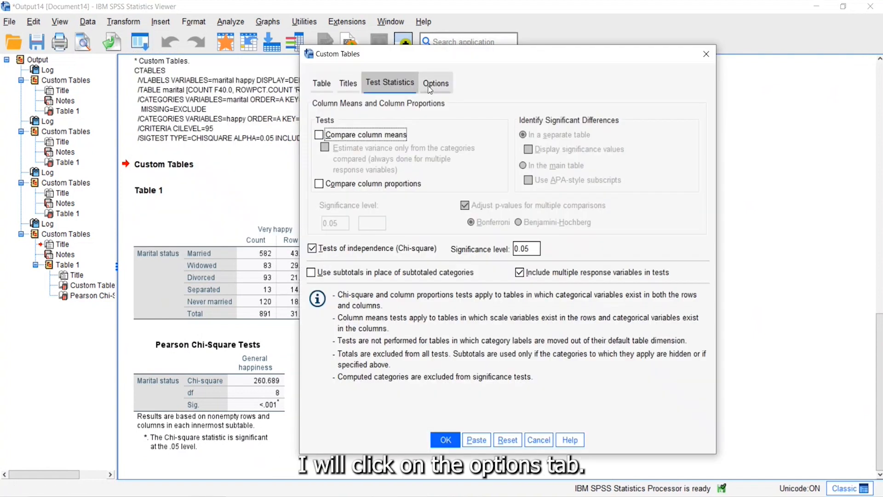
left_click(435, 83)
left_click(341, 375)
left_click(343, 377)
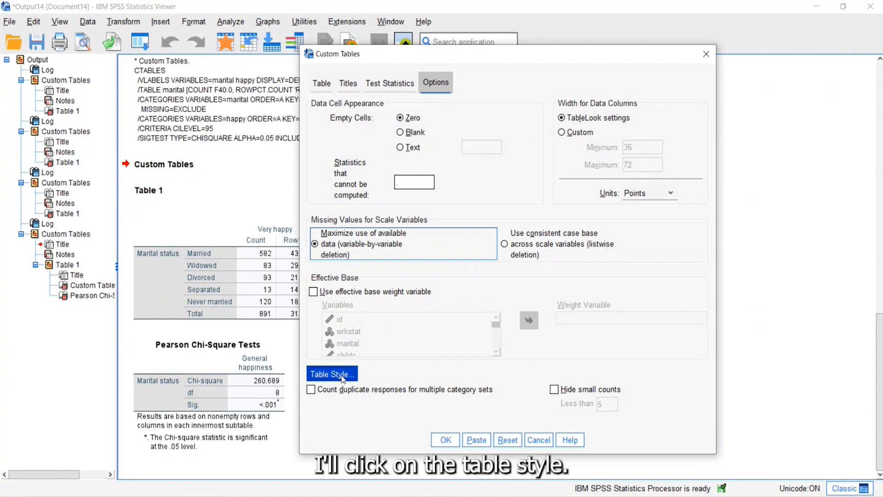
left_click(274, 223)
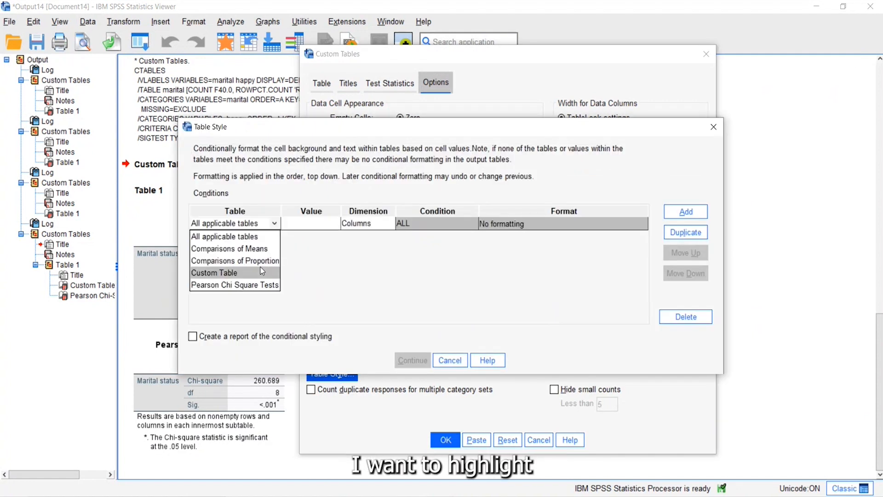
left_click(257, 285)
left_click(324, 224)
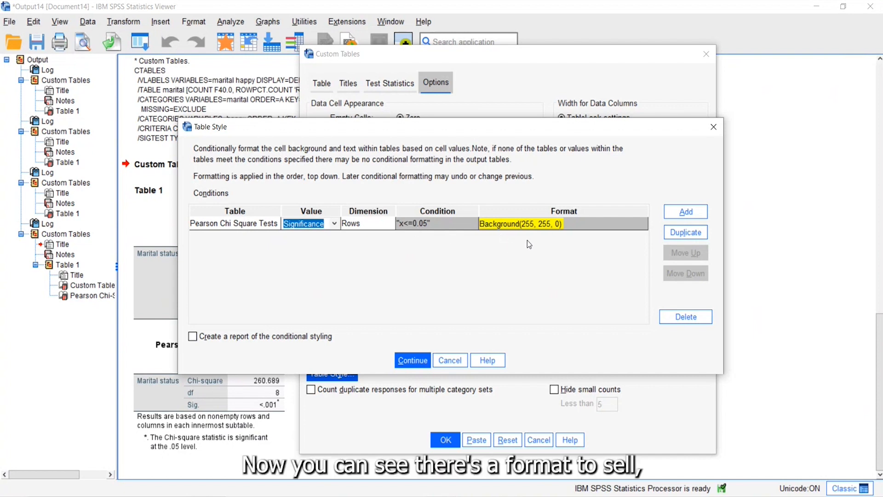
Step: Review the background colour choices for the significance condition, keep the yellow cell background, and run the table
left_click(642, 226)
left_click(642, 224)
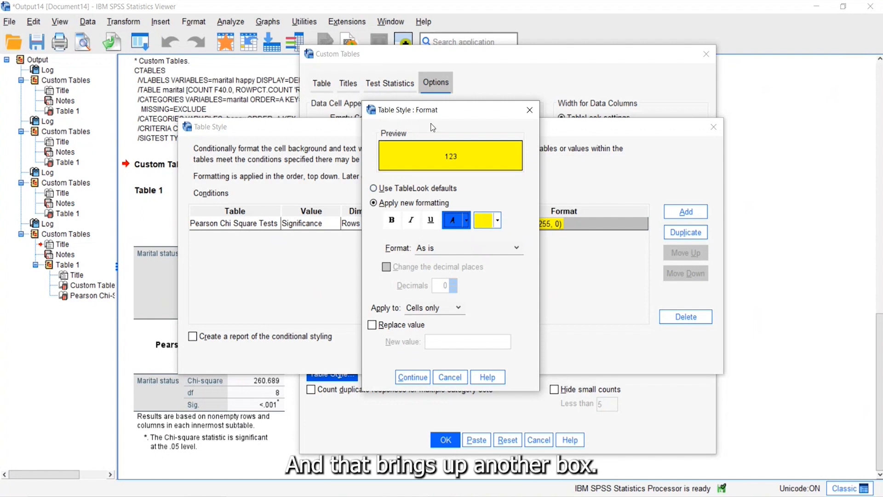
left_click(497, 221)
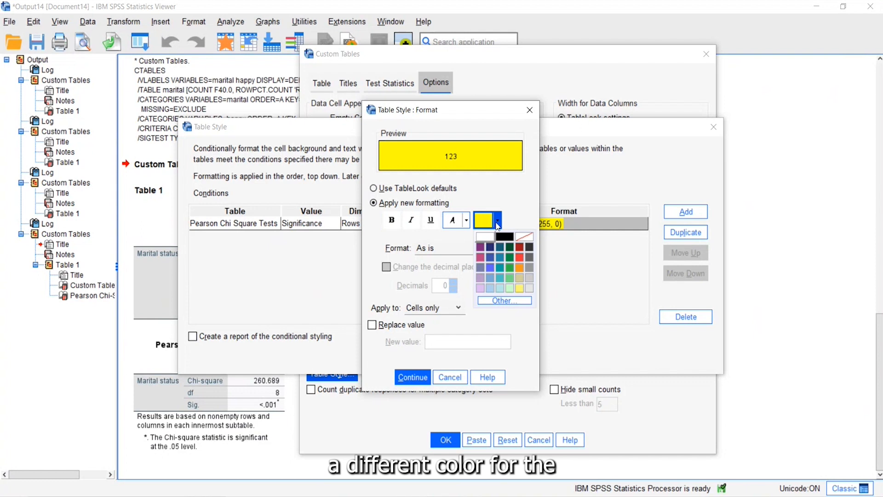
left_click(497, 222)
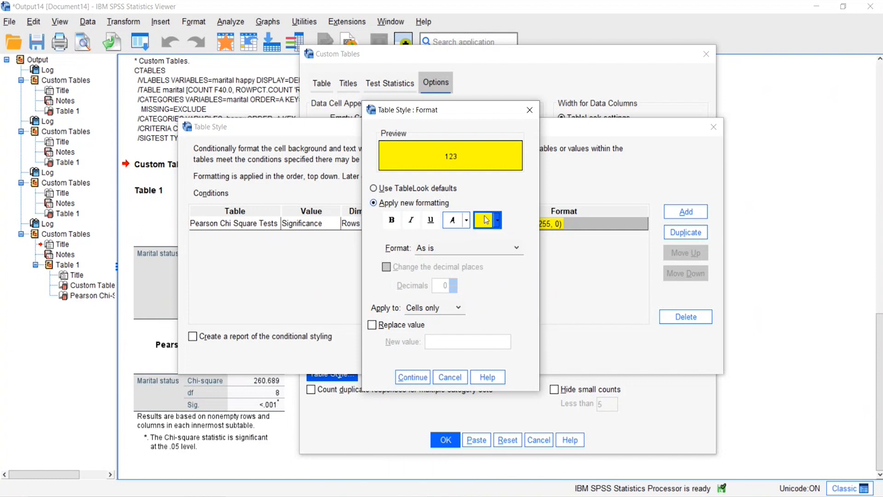
left_click(413, 377)
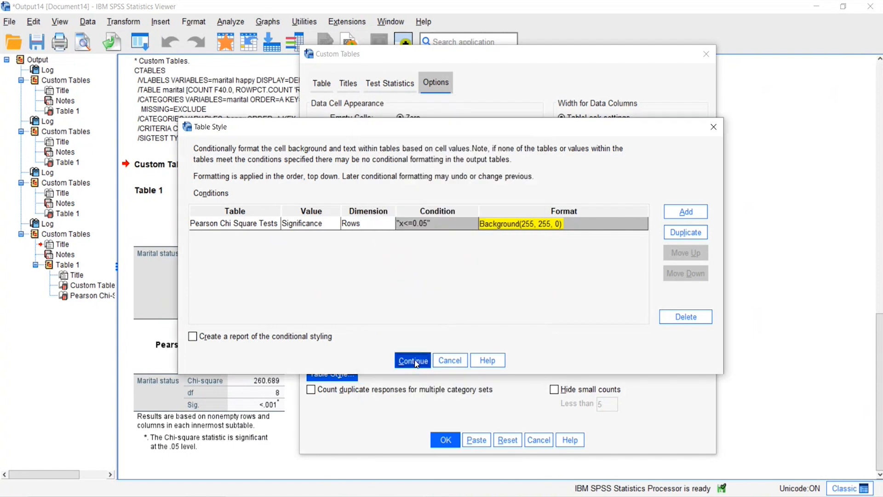
left_click(414, 362)
left_click(443, 441)
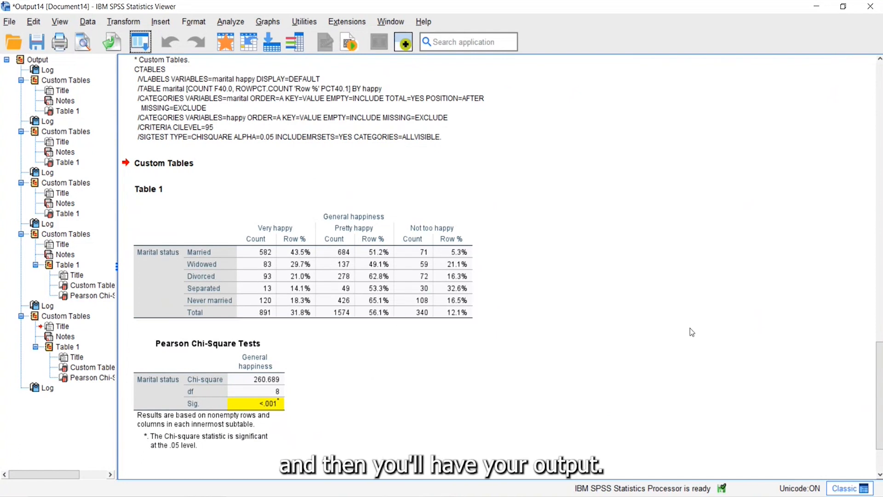
Step: Recall the custom table definition and add wrkstat (Labor force status) to the rows below Marital status
left_click(141, 40)
left_click(137, 65)
left_click(321, 84)
left_click_drag(339, 138, 435, 243)
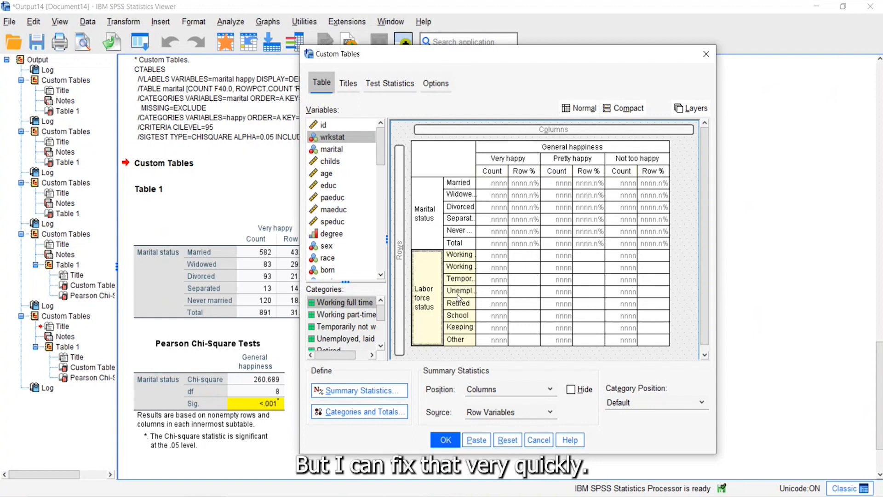
Step: Apply the Count and Row % summary statistics of Marital status to all variables in the table
left_click(436, 212)
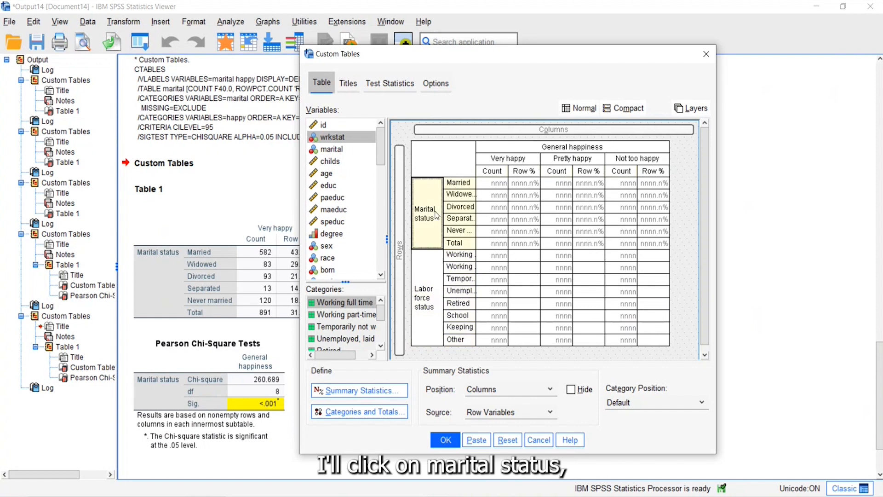
left_click(399, 392)
left_click(477, 437)
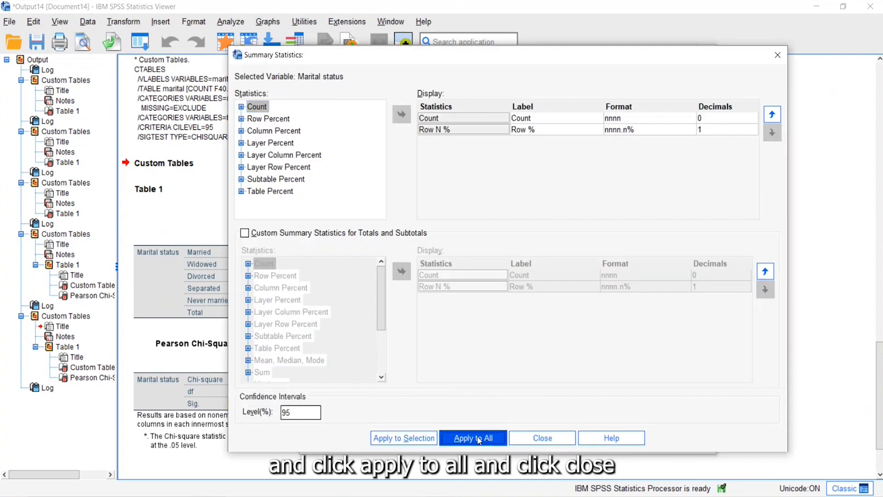
left_click(531, 436)
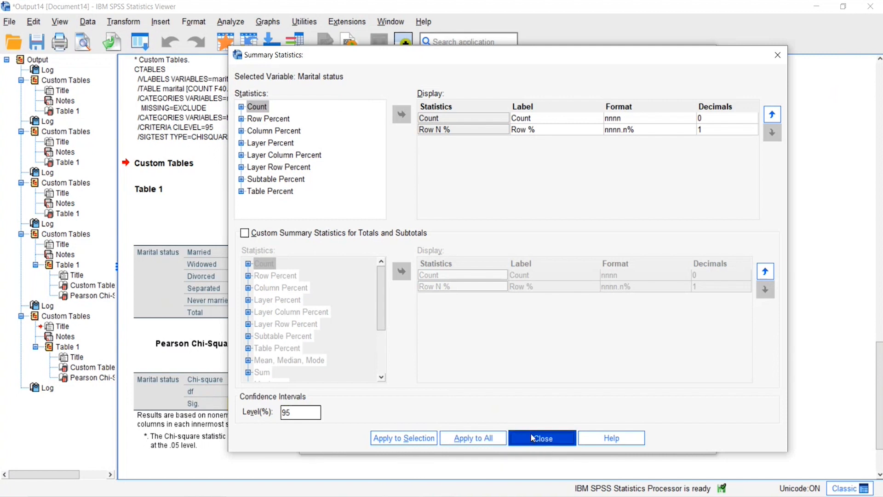
Step: Add a Total category below the Labor force status categories and run the table
left_click(390, 414)
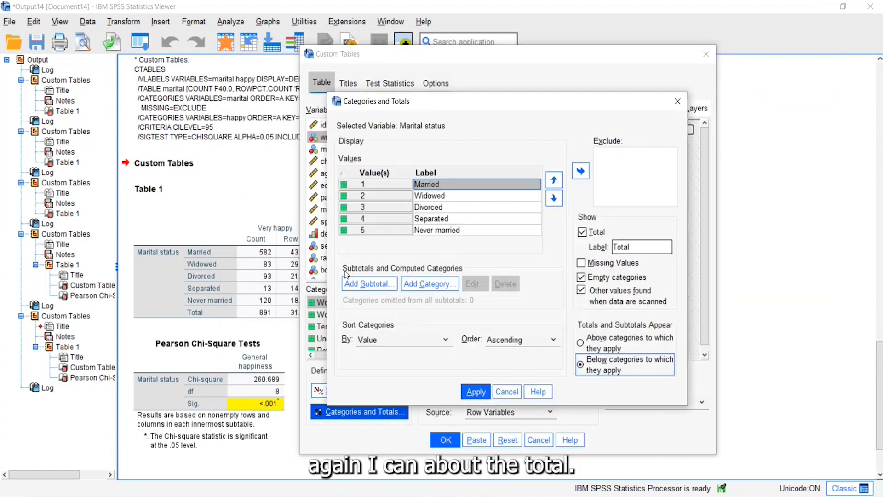
left_click(476, 392)
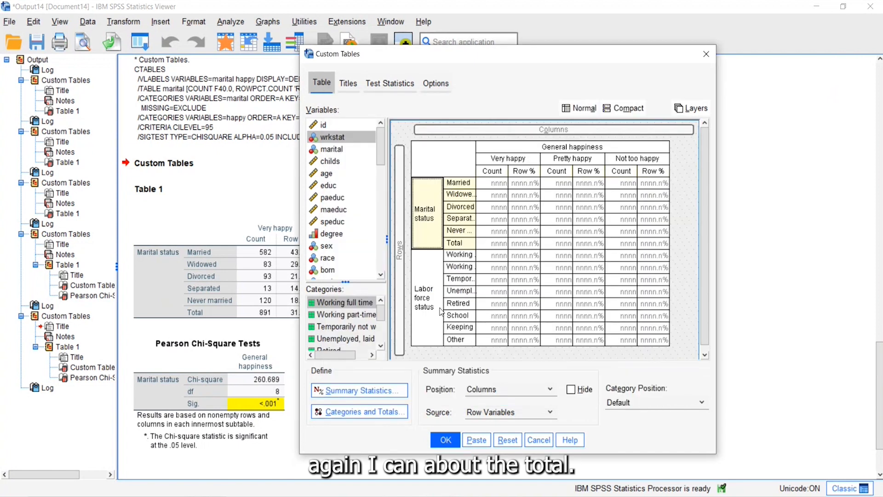
left_click(399, 413)
left_click(582, 232)
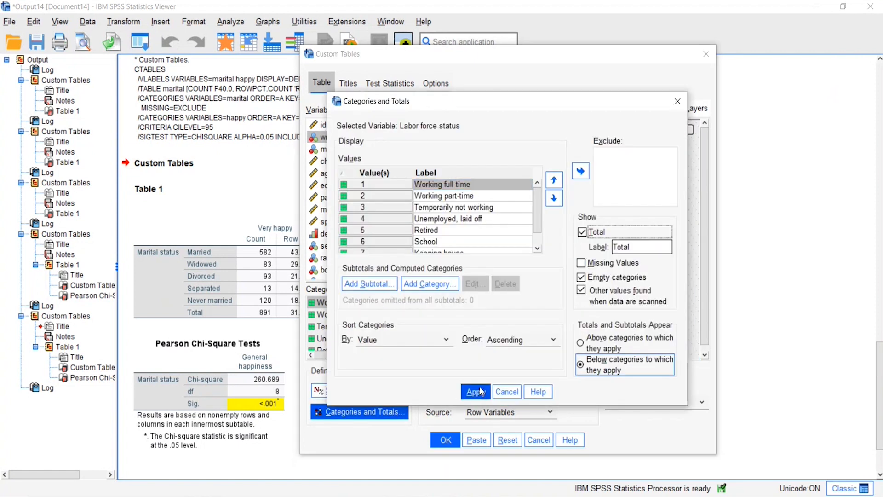
left_click(481, 391)
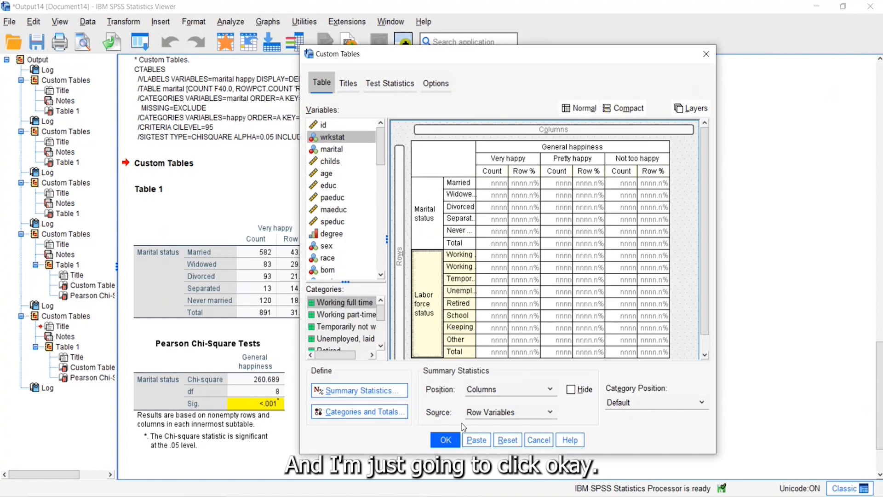
left_click(445, 441)
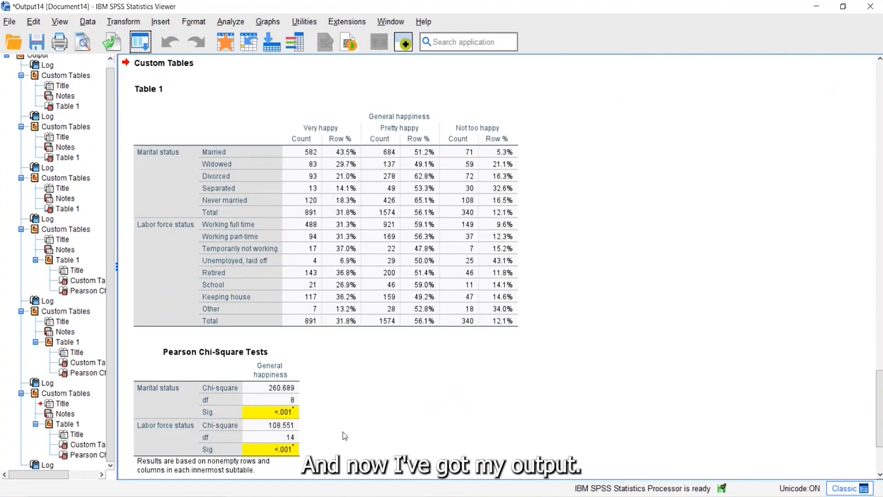
left_click(297, 438)
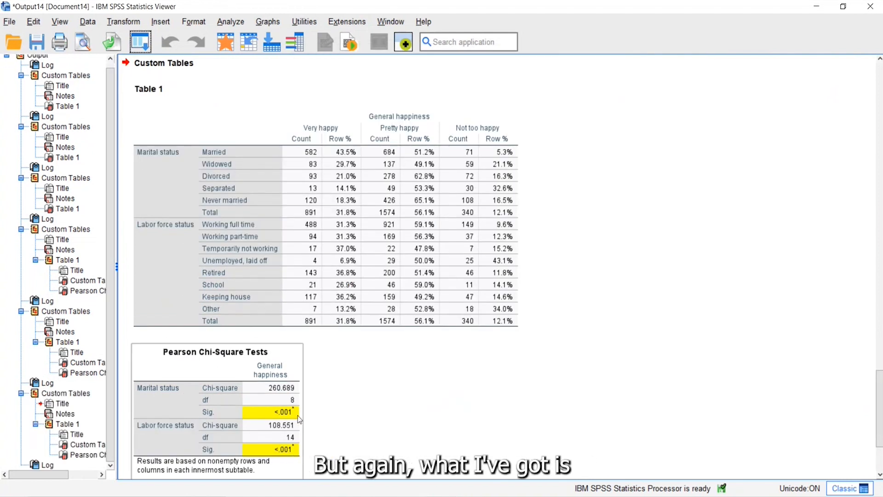
left_click(363, 430)
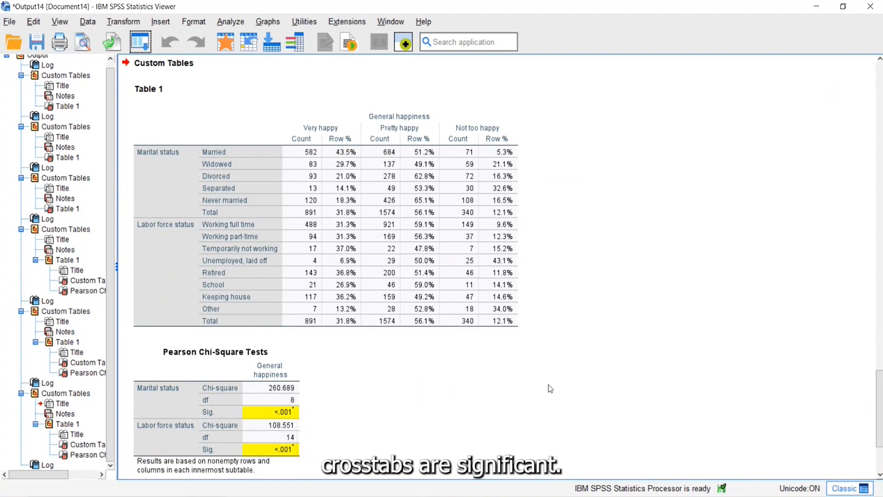
left_click(285, 300)
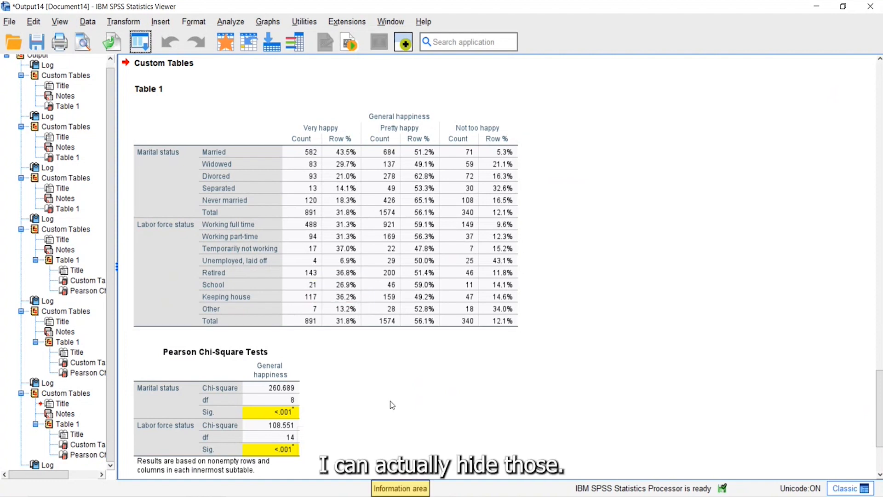
Step: Recall the custom table definition, hide small counts less than 5, and run the table
left_click(140, 41)
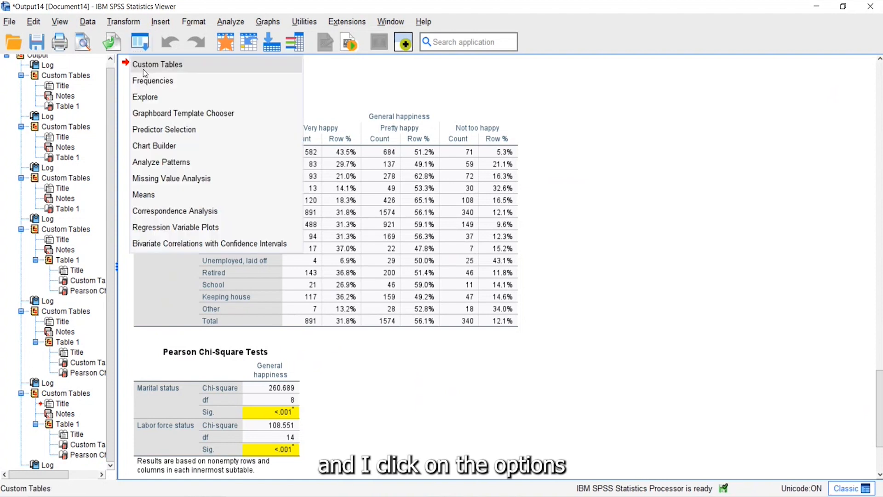
left_click(142, 69)
left_click(435, 82)
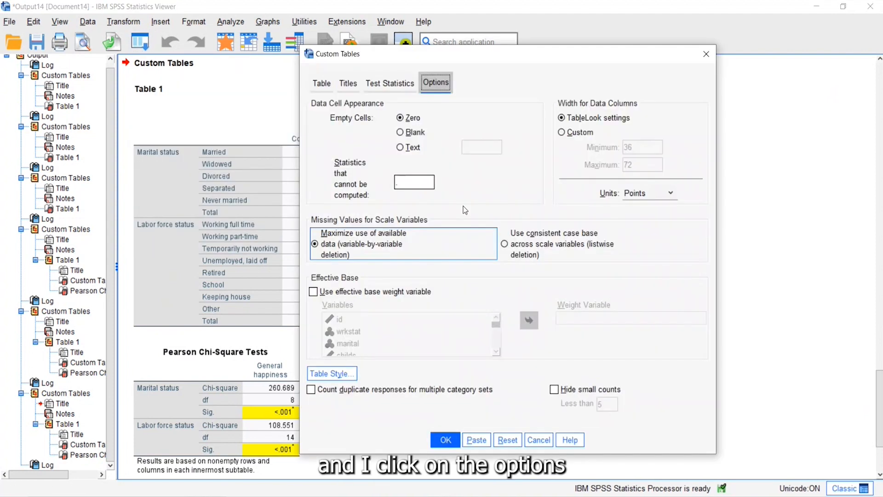
left_click(556, 390)
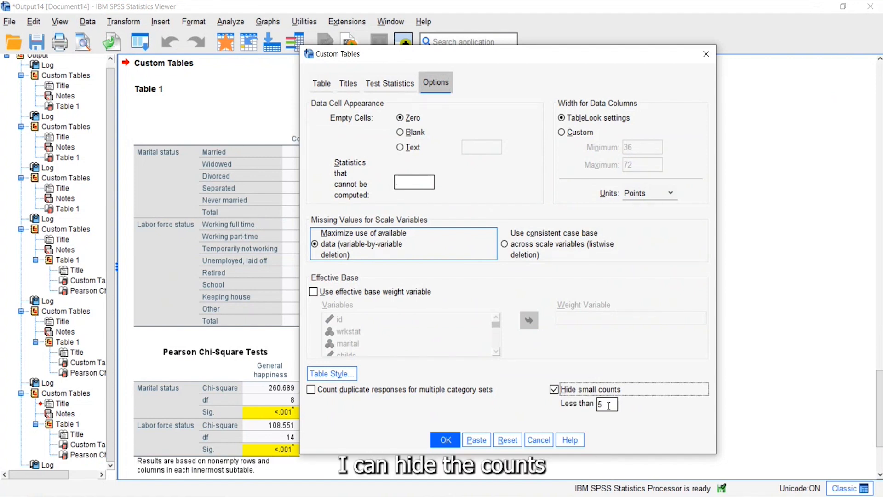
left_click(446, 440)
left_click(401, 322)
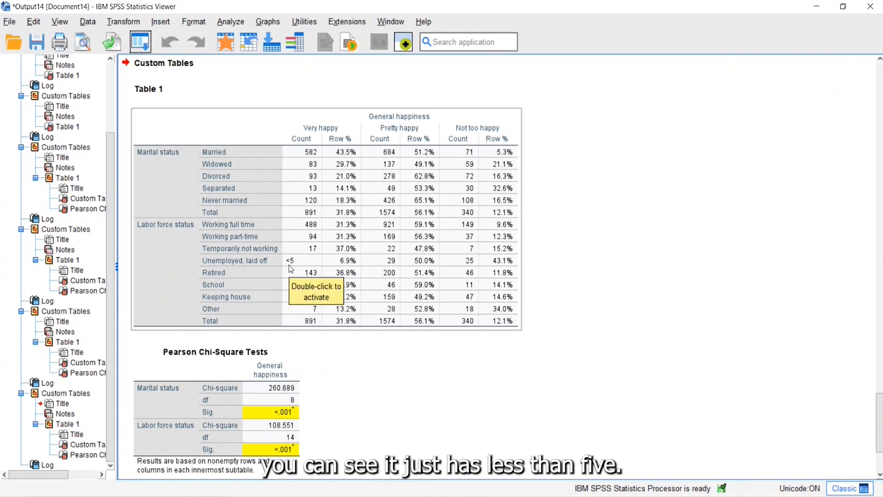
left_click(389, 407)
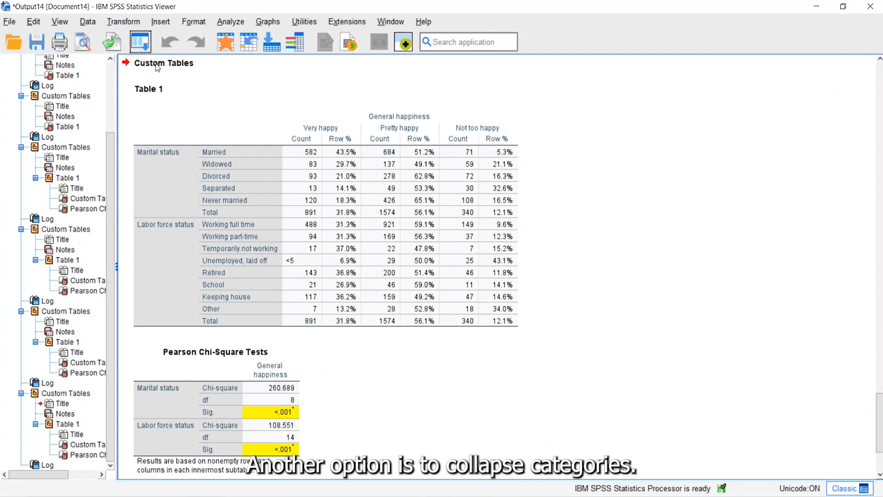
Step: In the recalled table's Labor force status categories, move "Temporarily not working" and "Unemployed, laid off" to the start of the order
left_click(134, 40)
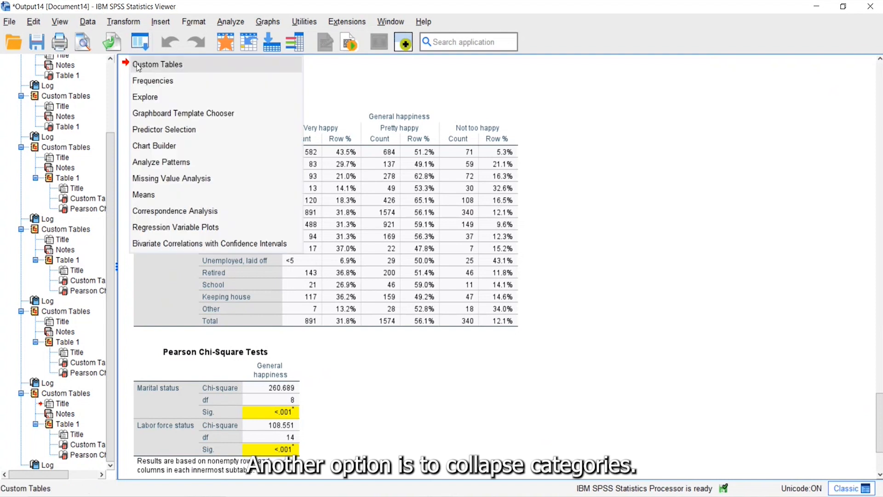
left_click(138, 65)
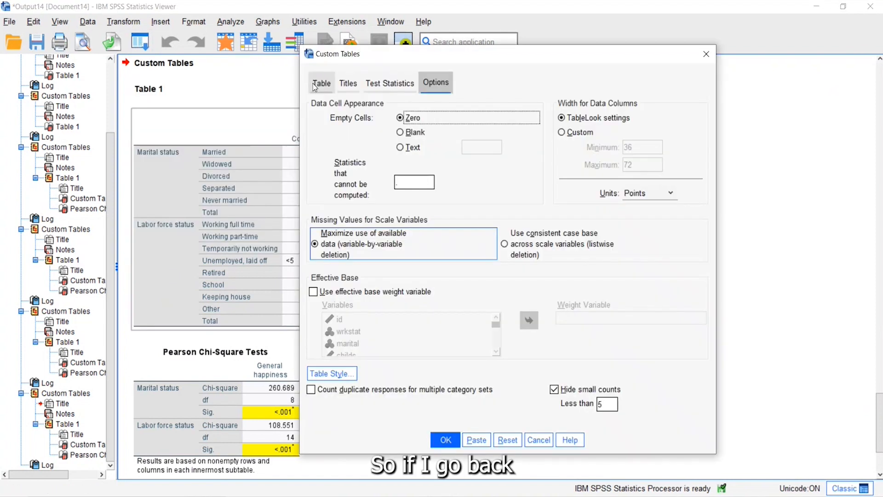
left_click(314, 88)
left_click(395, 414)
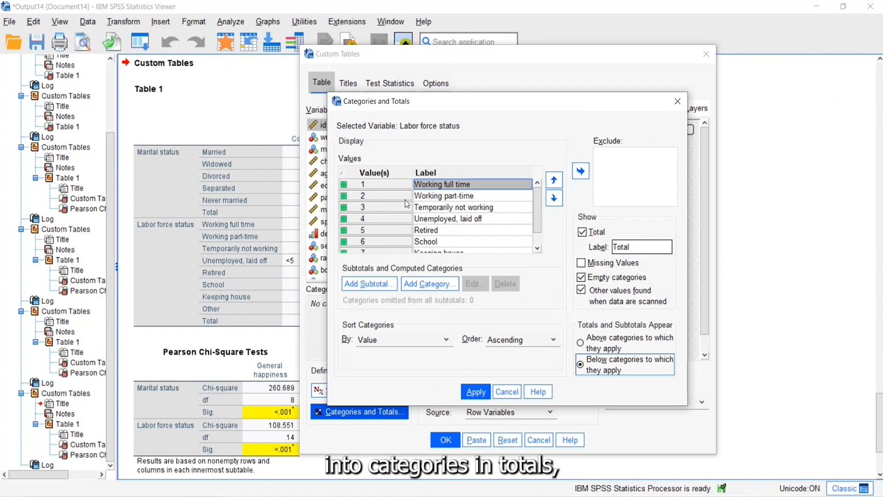
left_click(389, 209)
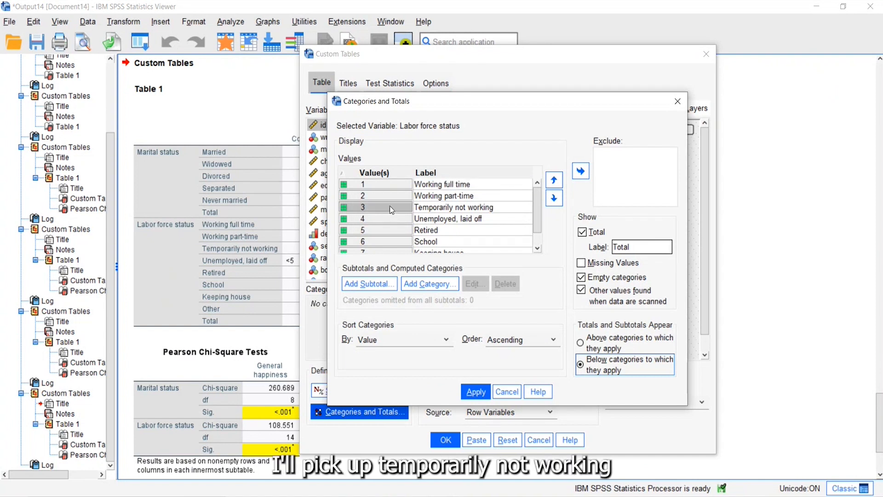
left_click(388, 217, "ctrl")
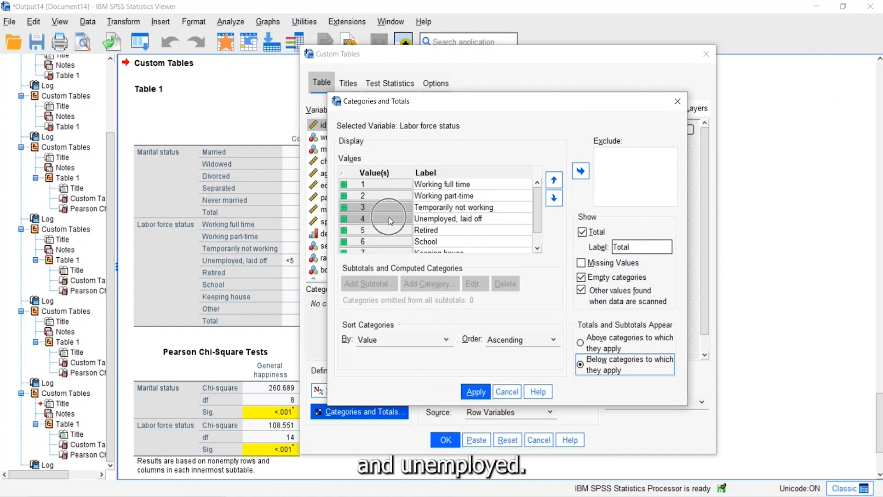
left_click(554, 180)
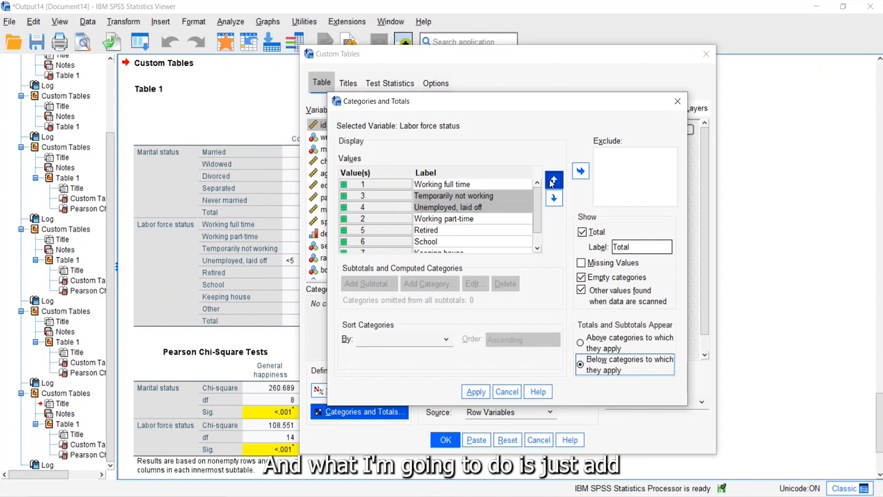
left_click(554, 180)
Step: Add a subtotal labelled "Not Working" after "Unemployed, laid off" and hide its subtotaled categories from the table
left_click(382, 197)
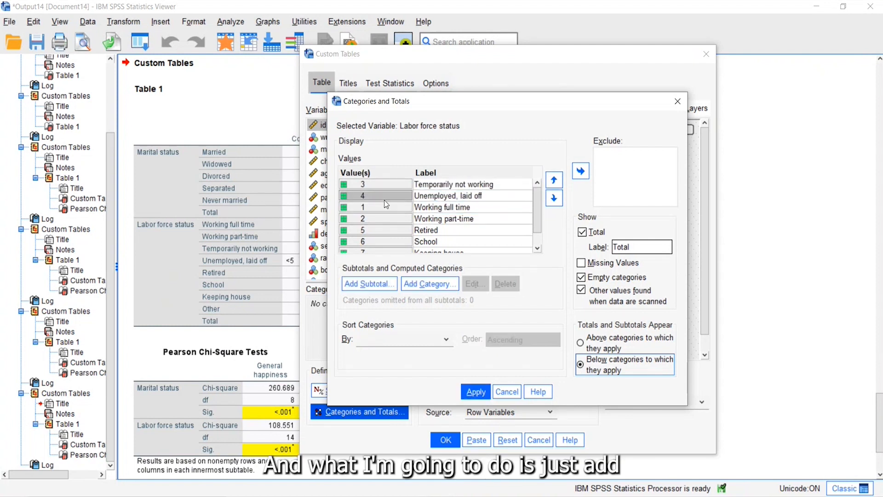
left_click(376, 284)
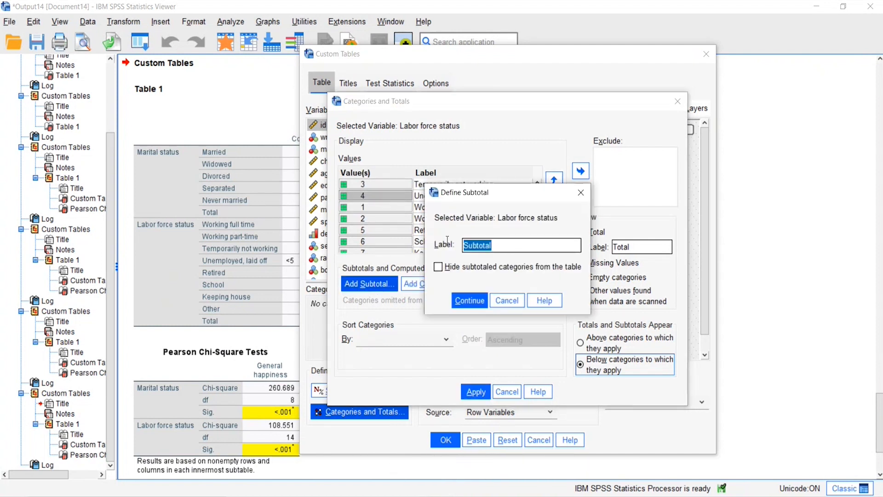
type("Not W")
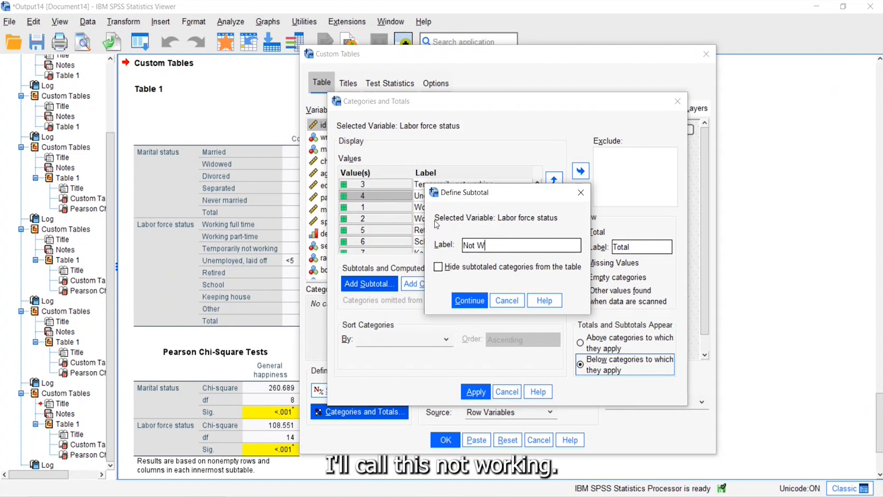
type("orking")
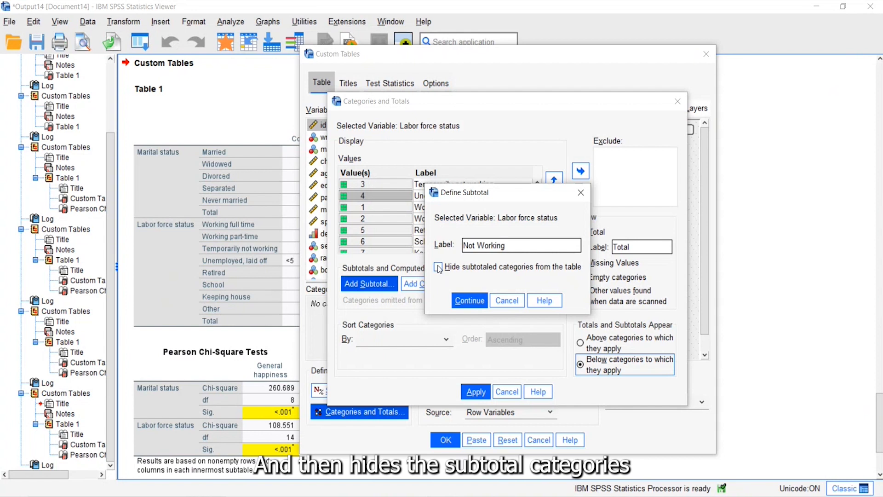
left_click_drag(470, 192, 545, 141)
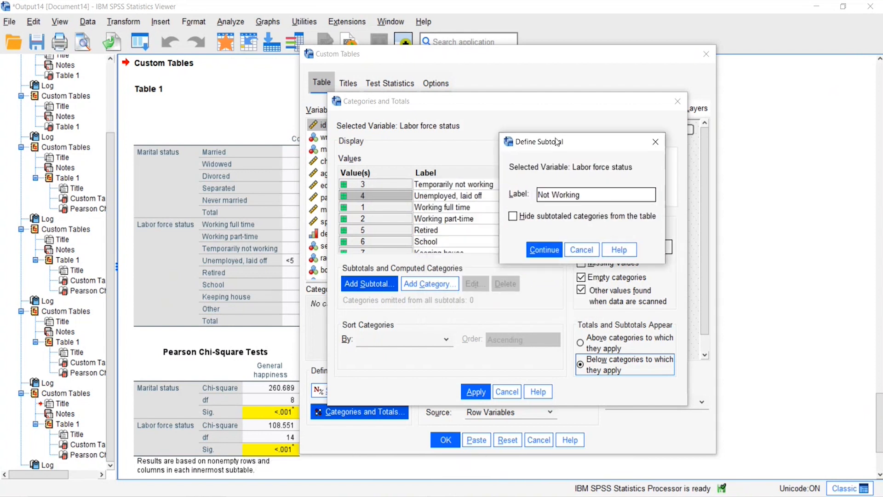
left_click(511, 217)
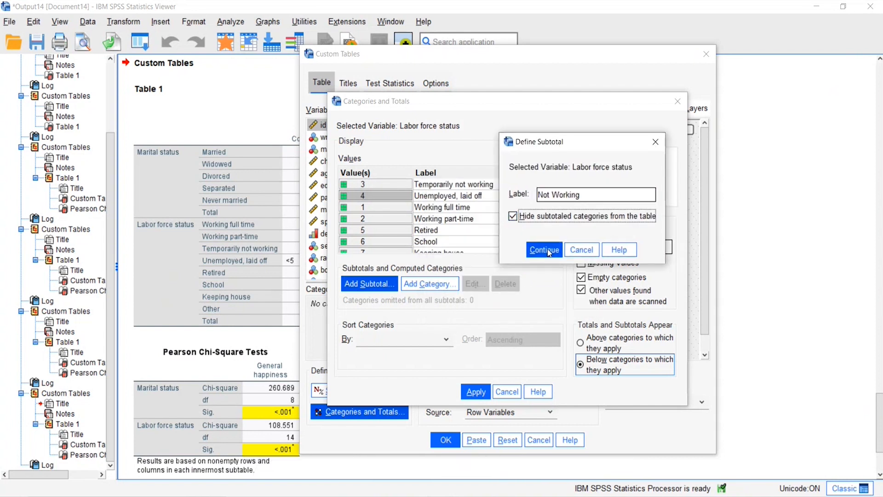
left_click(544, 250)
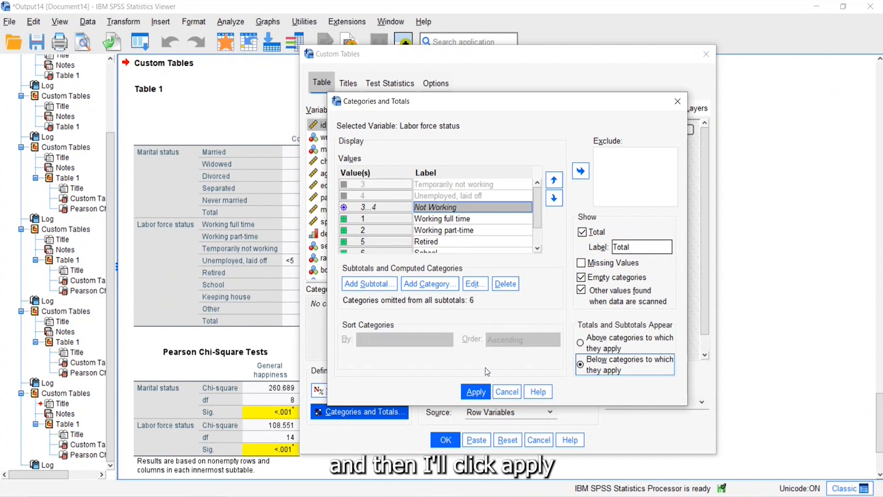
Step: Apply the Labor force status category changes and run the custom table
left_click(476, 392)
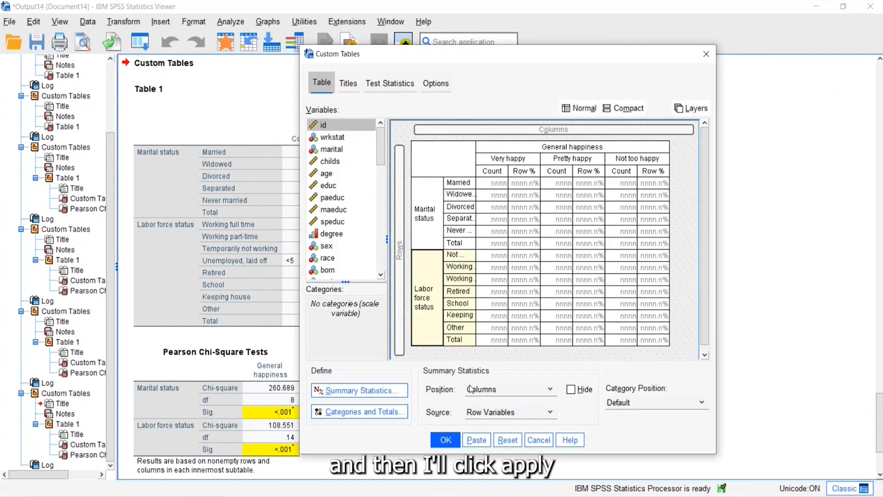
left_click(445, 440)
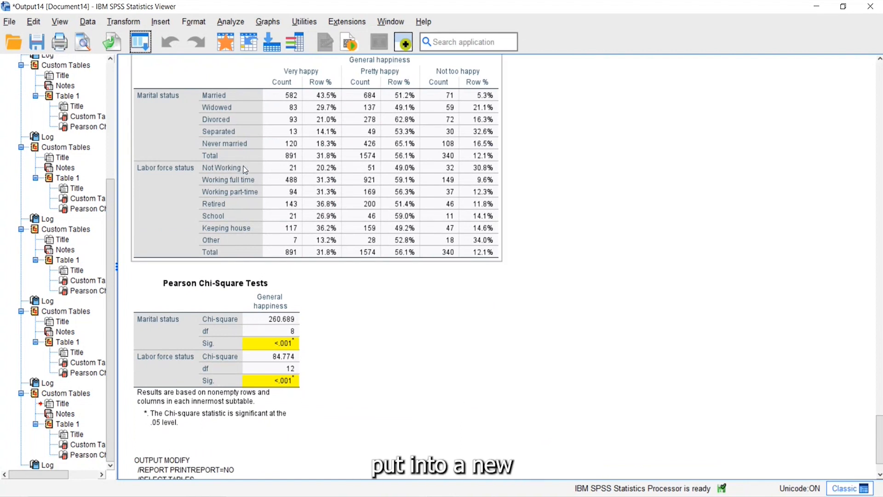
left_click(529, 398)
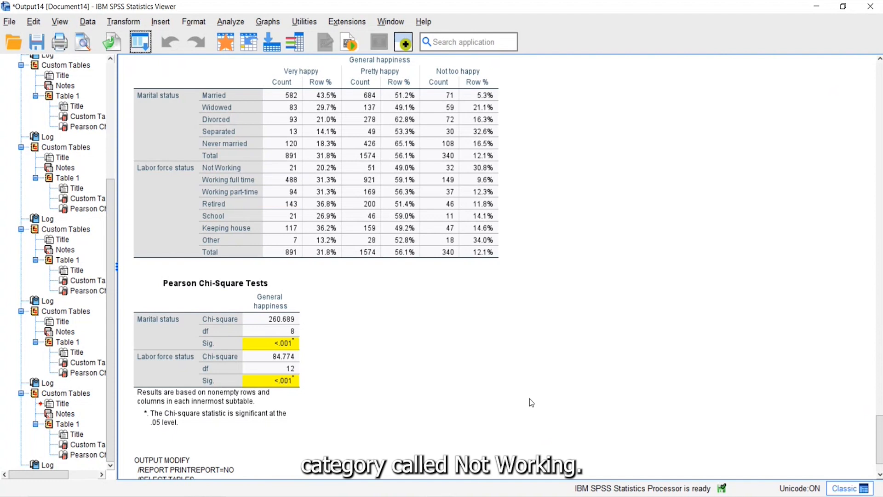